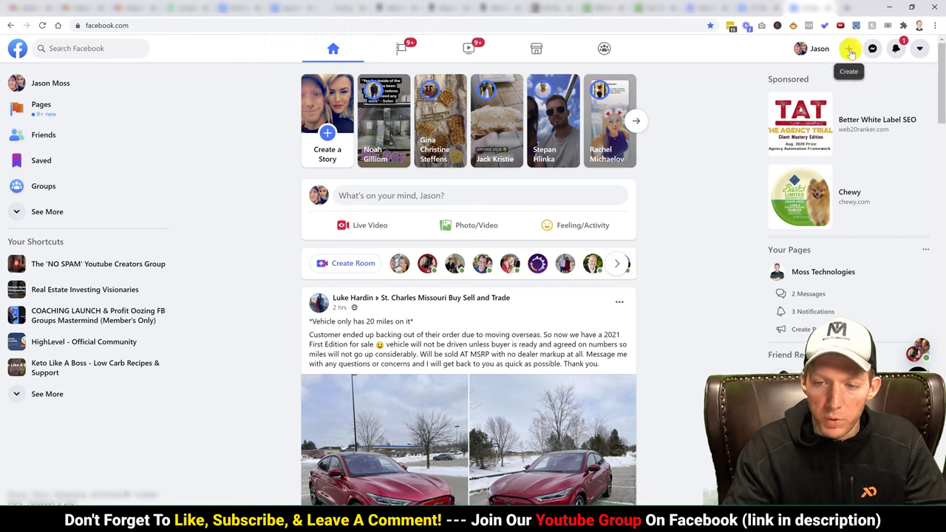
Start creating a new Facebook group and name it "This is My Facebook Group".
left_click(850, 51)
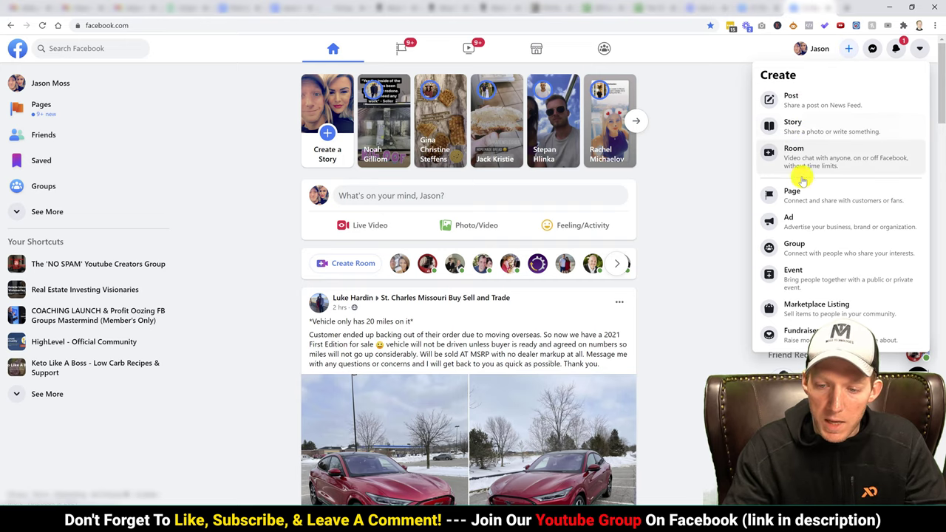
left_click(802, 251)
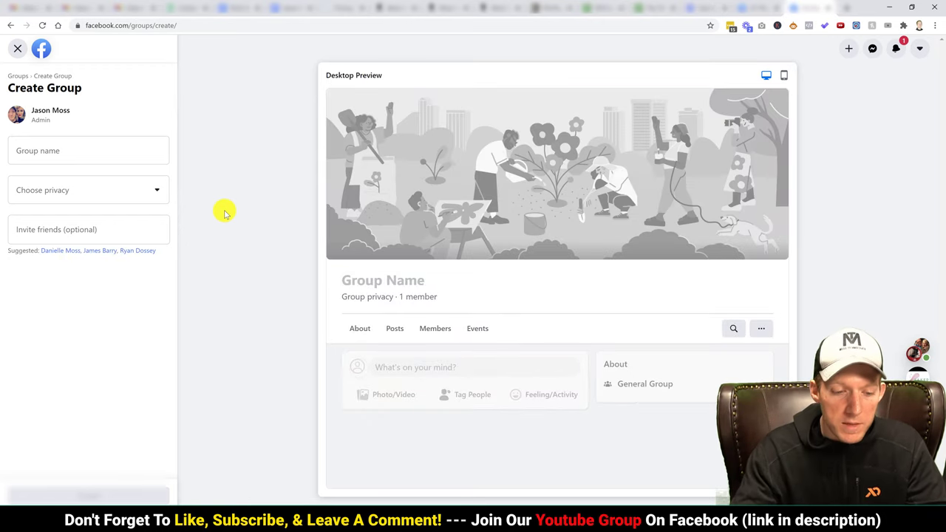
left_click(109, 153)
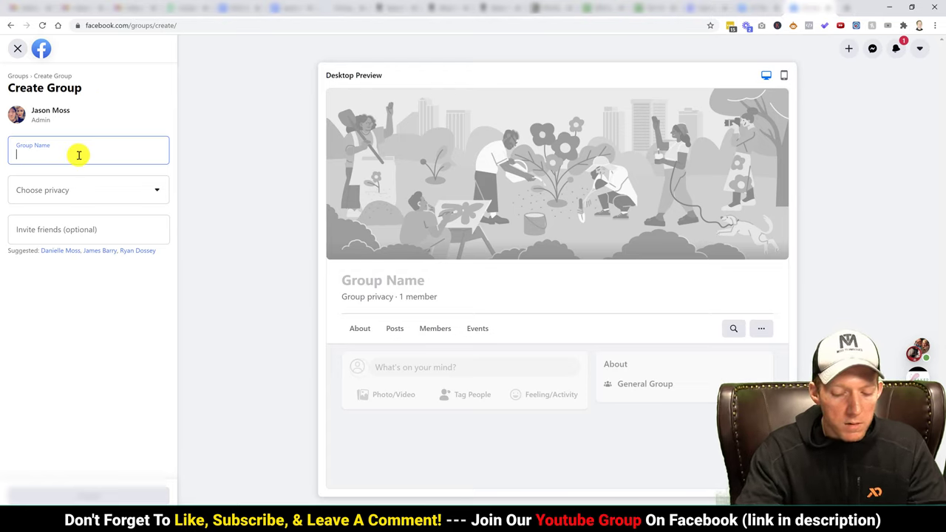
type("This is")
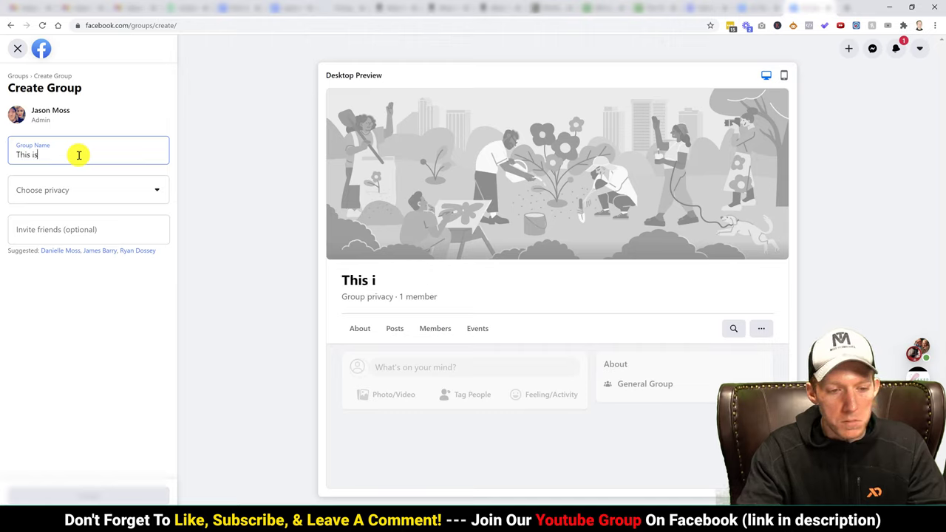
type(" My Faceb")
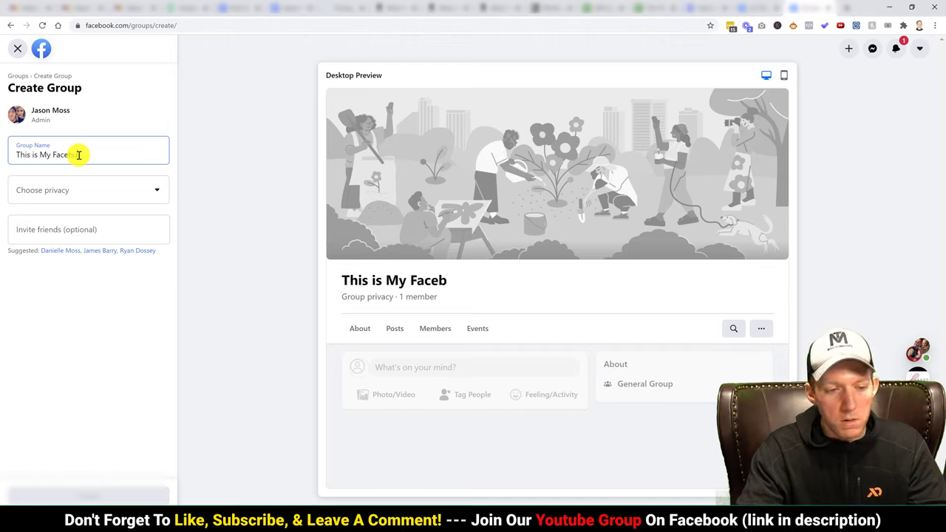
type("ook Group")
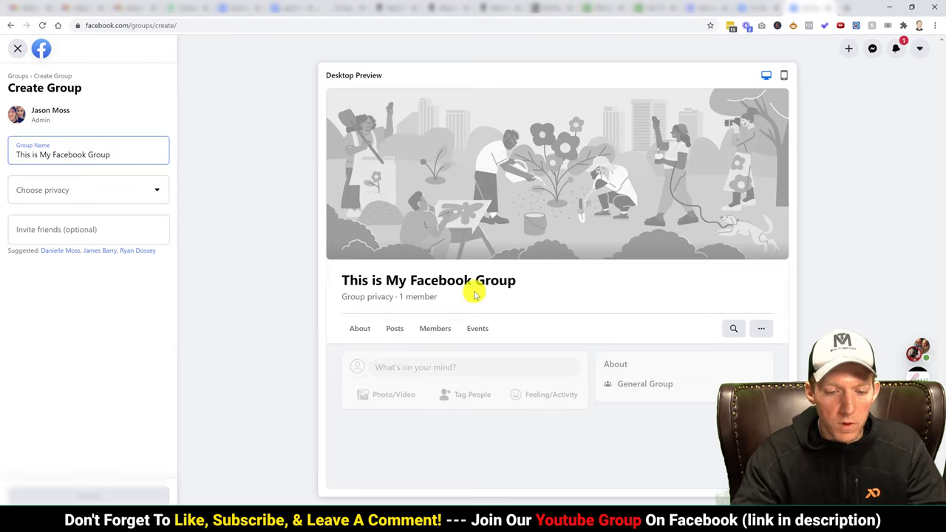
Try Private privacy for the new group, look at its visibility options, and change the privacy to Public.
left_click(133, 197)
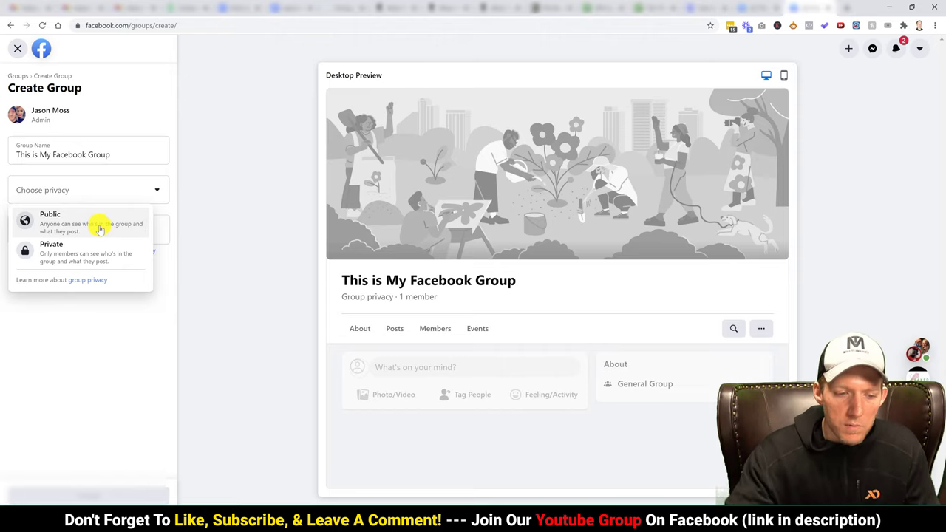
left_click(81, 255)
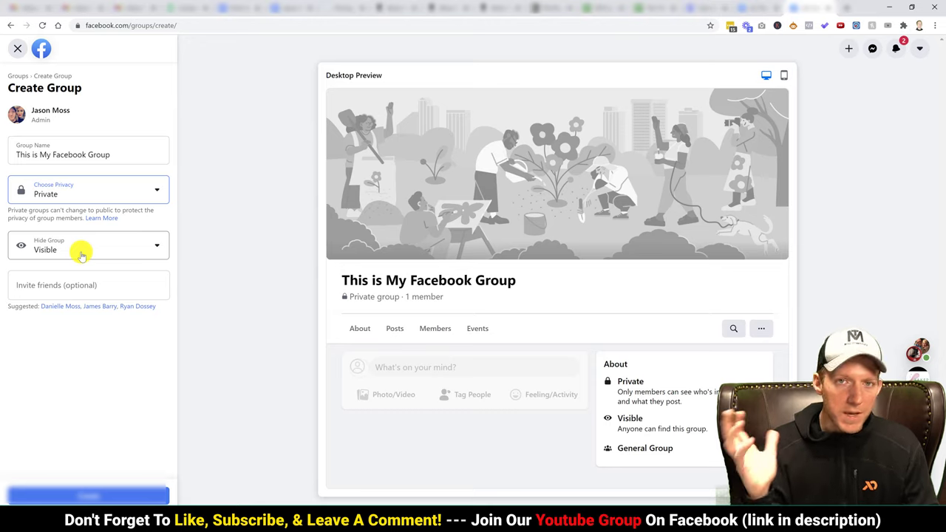
left_click(82, 255)
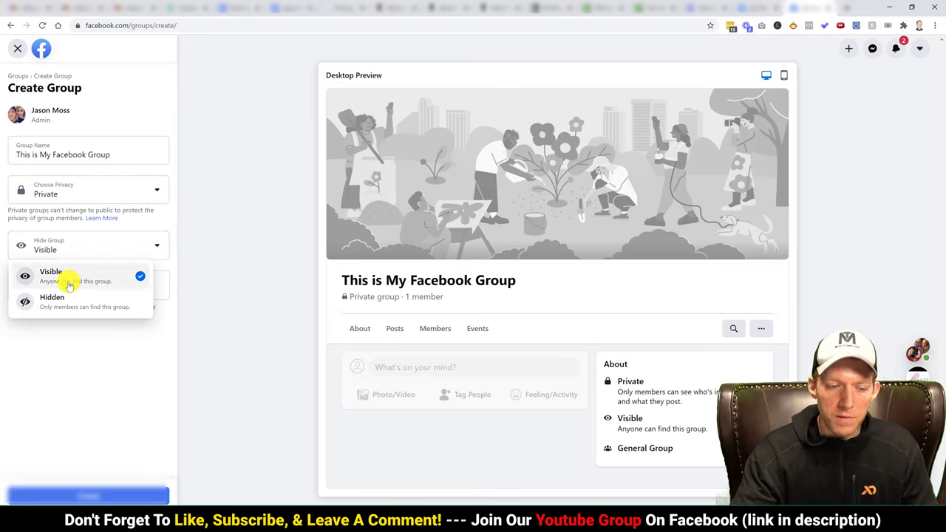
left_click(106, 190)
left_click(88, 229)
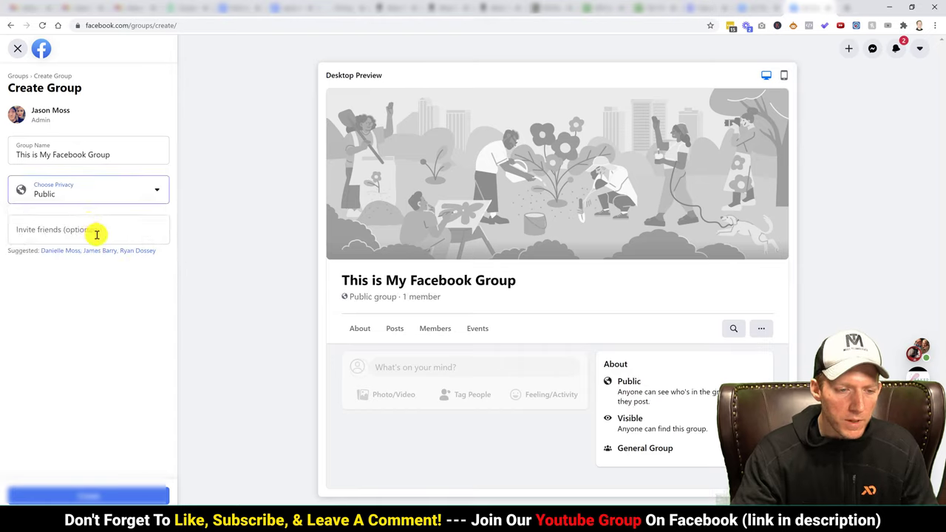
Set the new group's privacy to Private and check the Visible and Hidden options, keeping Visible.
left_click(122, 190)
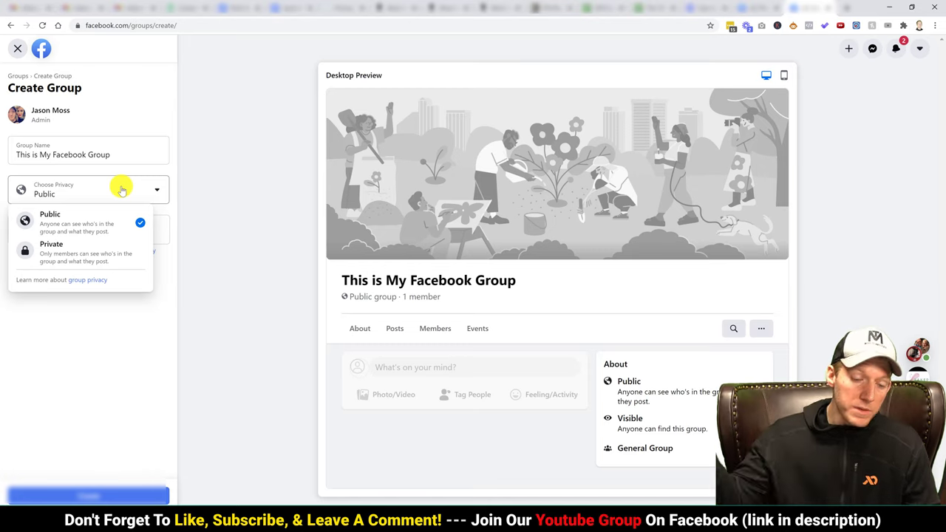
left_click(101, 251)
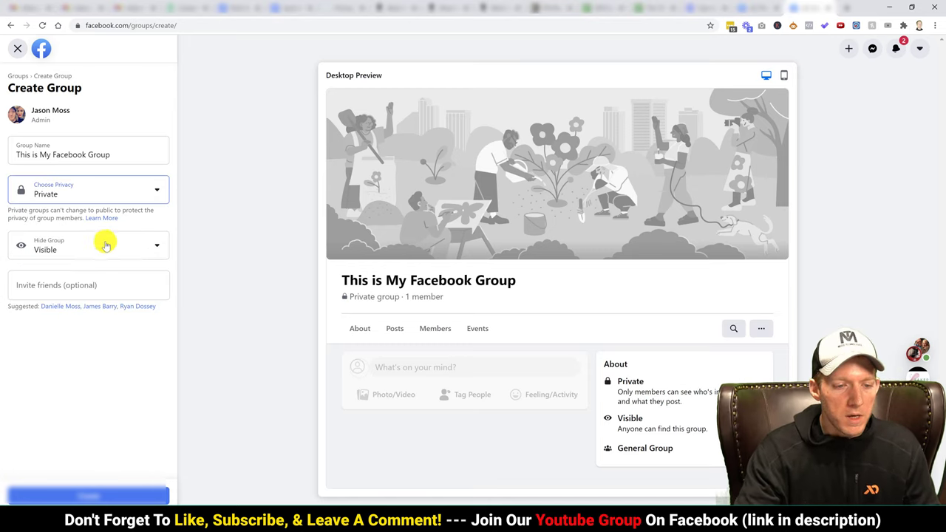
left_click(106, 247)
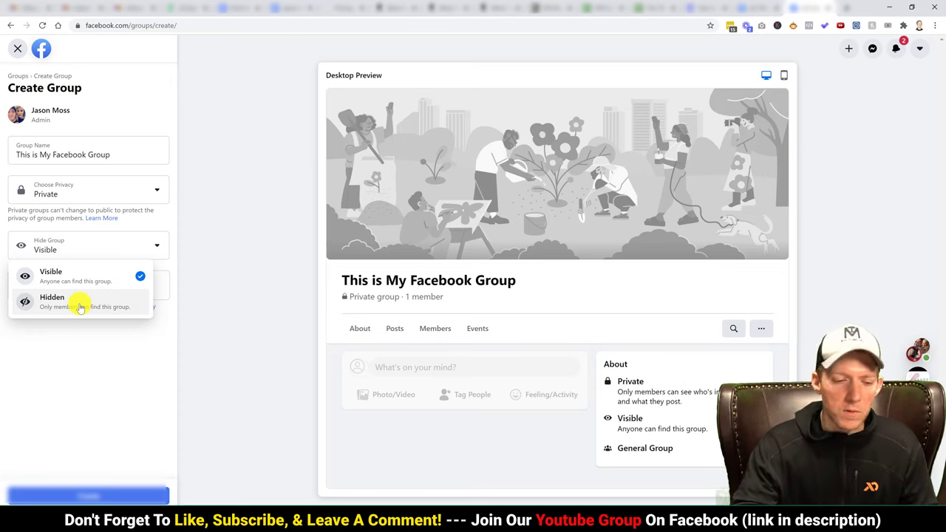
left_click(96, 338)
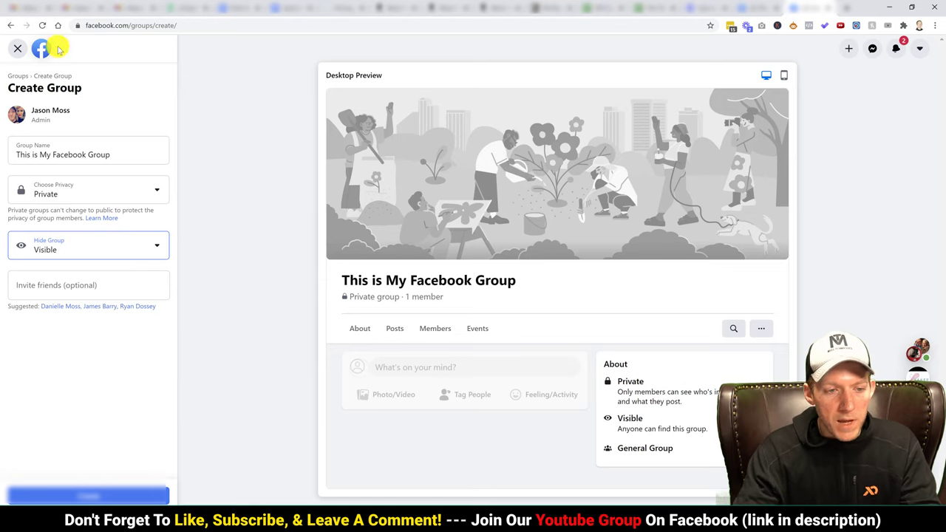
Close the group creation form and examine the admin tools and insights of The 'NO SPAM' Youtube Creators Group.
left_click(18, 49)
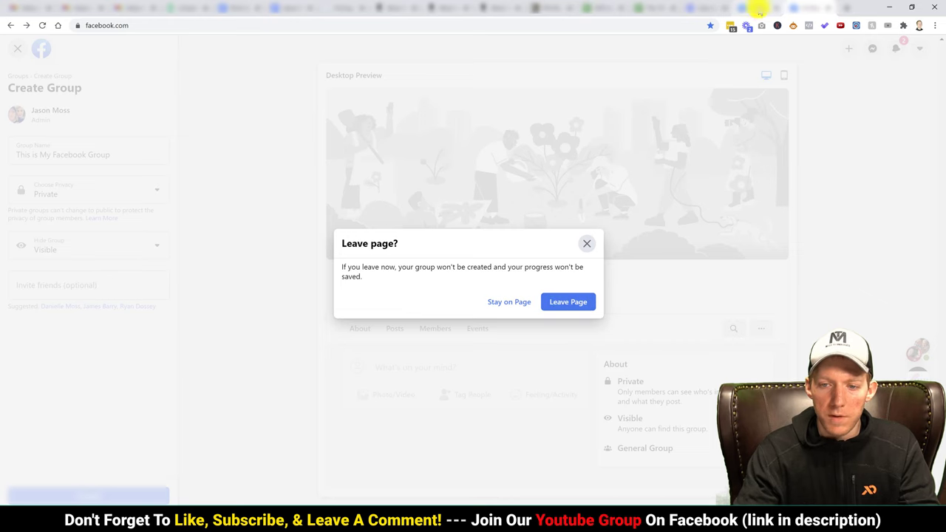
left_click(759, 8)
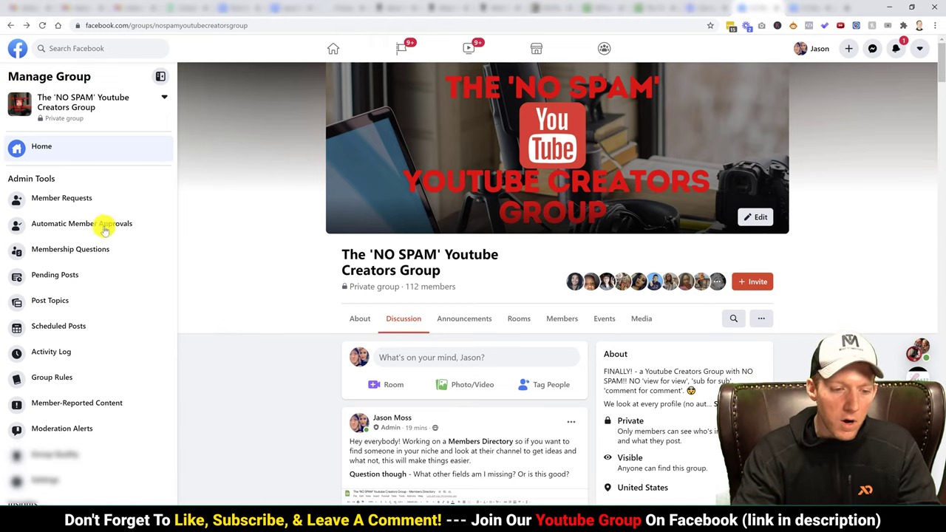
scroll(100, 222, "down", 3)
scroll(100, 221, "up", 3)
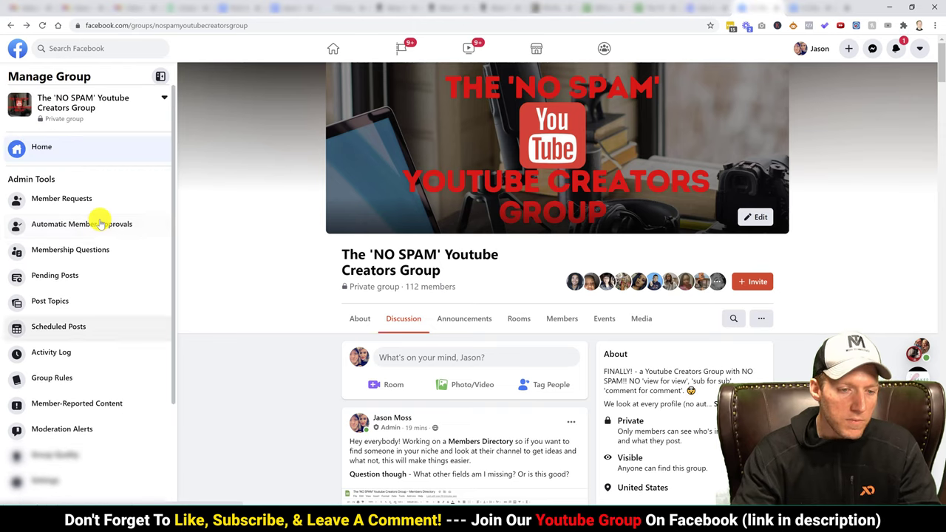
scroll(108, 203, "down", 1)
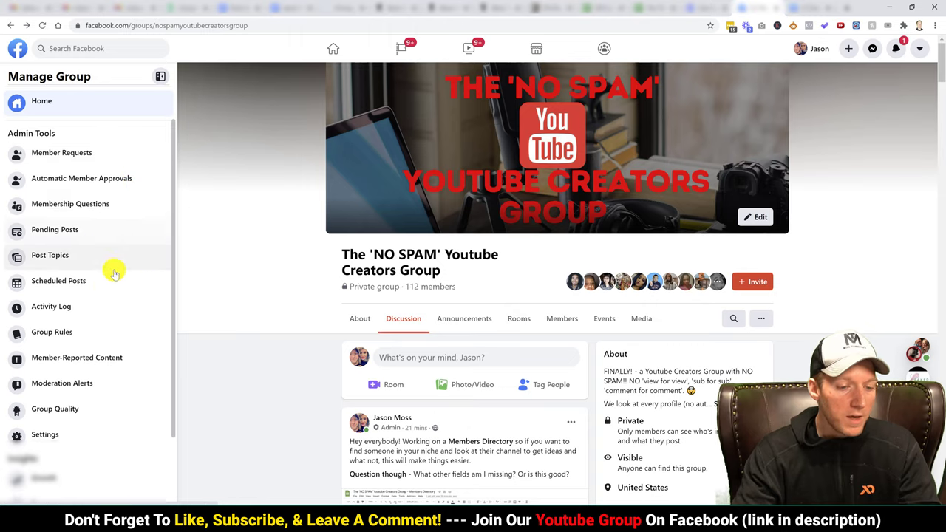
scroll(96, 329, "down", 1)
scroll(95, 325, "down", 1)
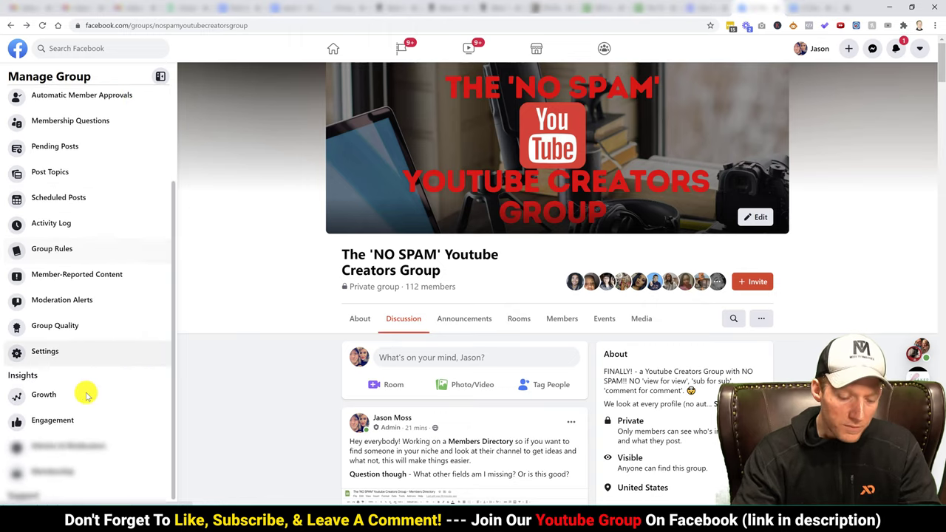
scroll(83, 384, "down", 1)
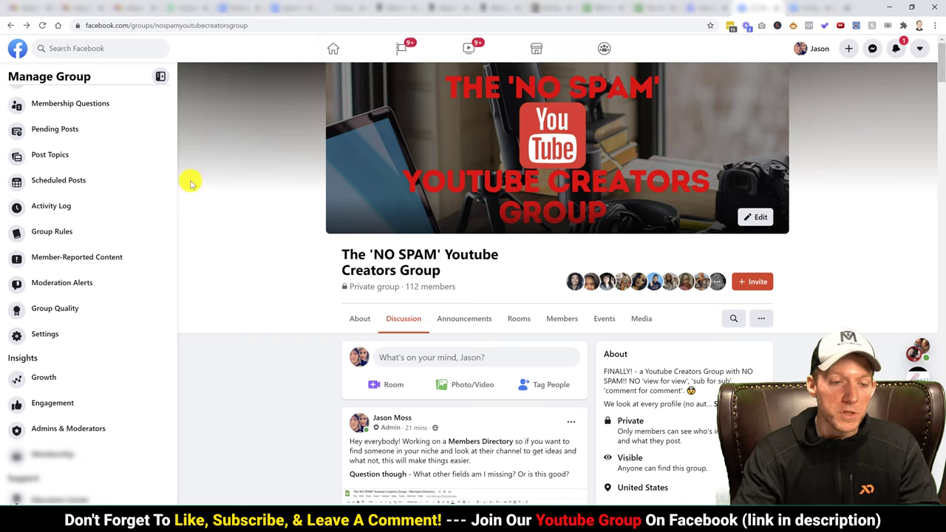
scroll(148, 159, "up", 2)
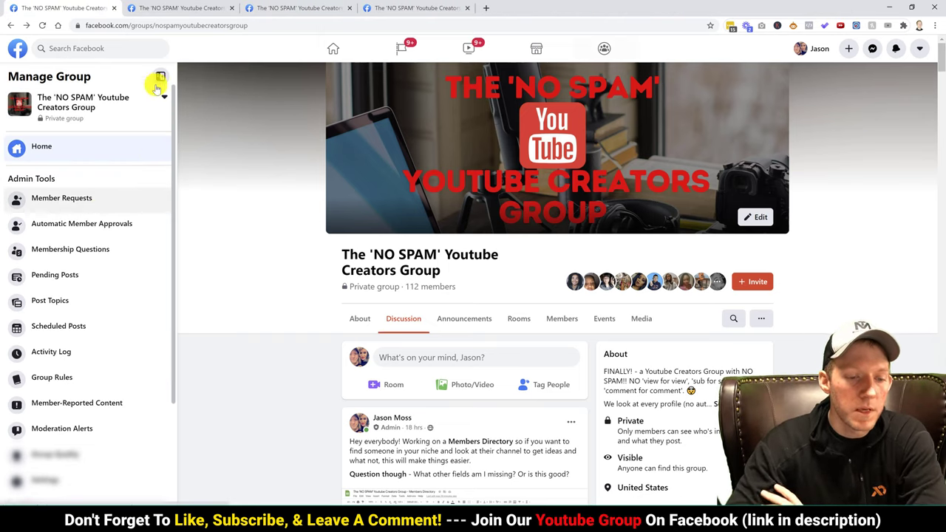
Review the group's pending member request and the request filters, including Join Facebook Date, Profile Picture and Profile Type.
left_click(196, 12)
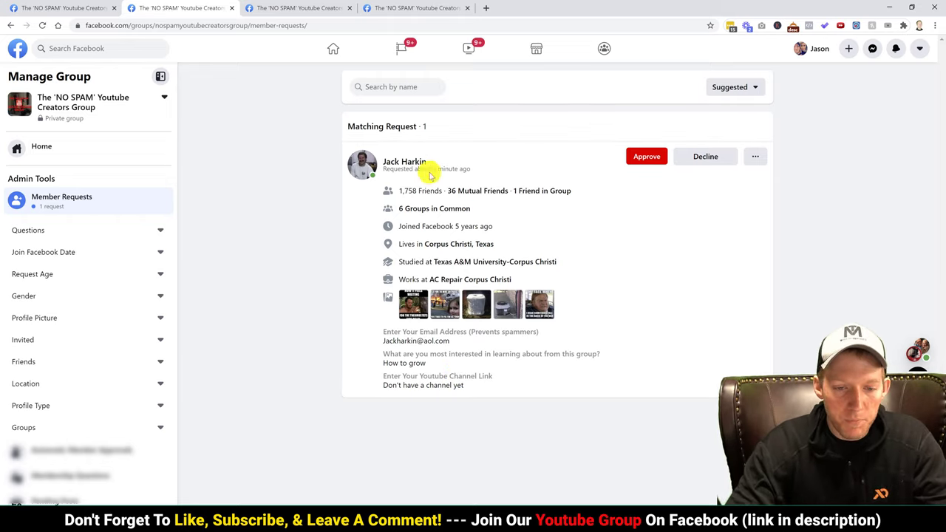
mouse_move(414, 165)
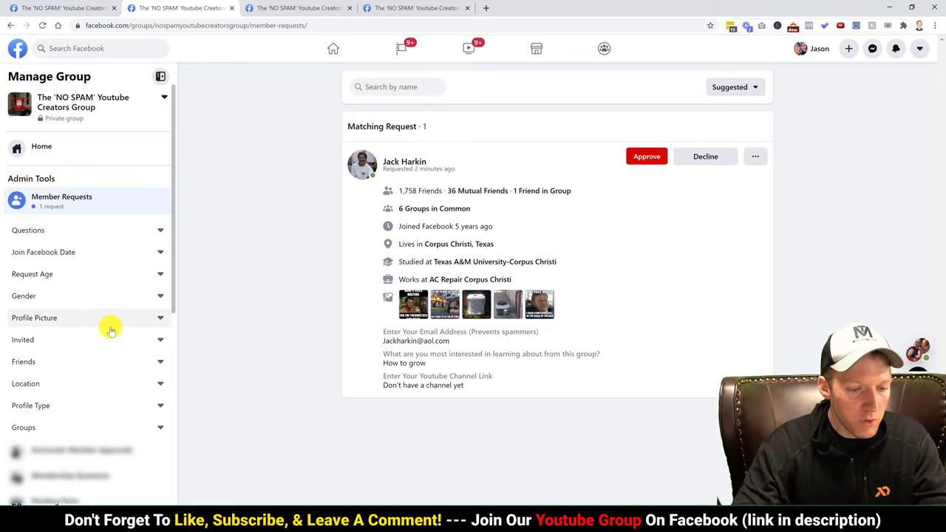
left_click(120, 277)
left_click(116, 252)
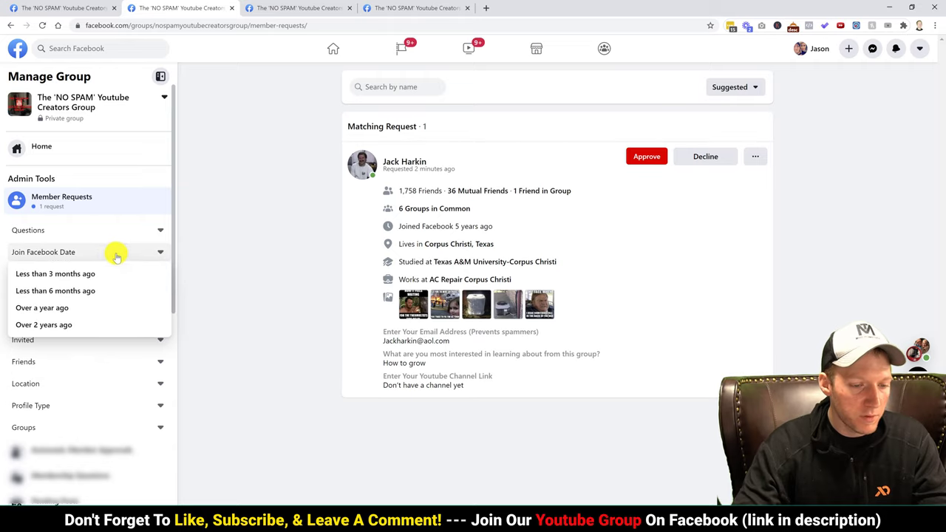
left_click(123, 229)
left_click(112, 318)
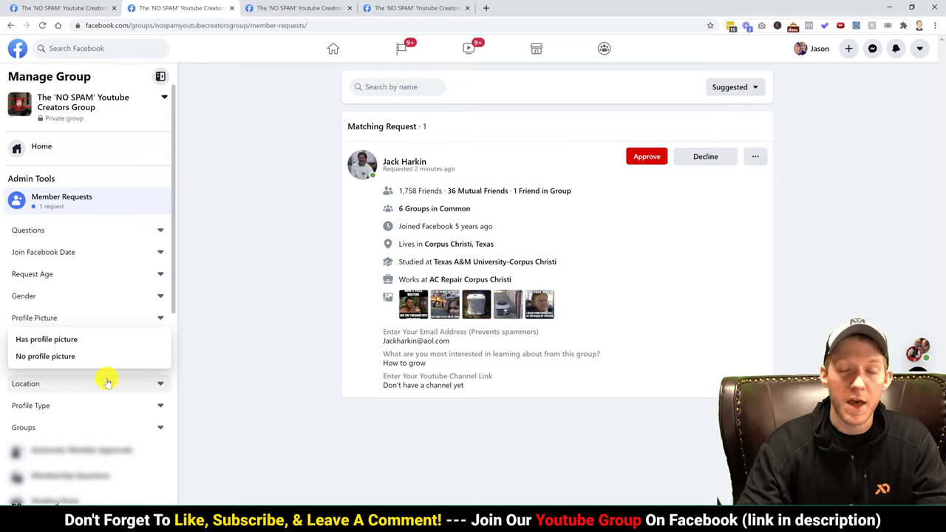
left_click(104, 407)
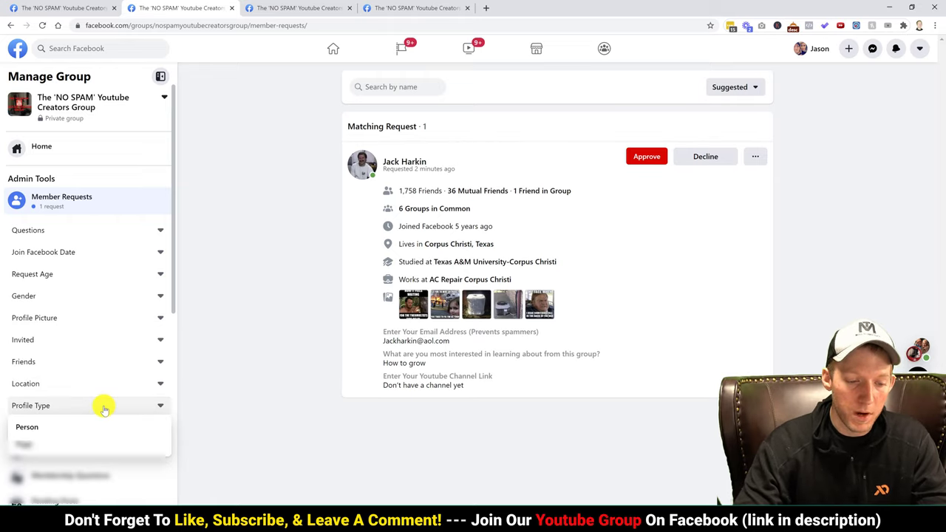
left_click(105, 407)
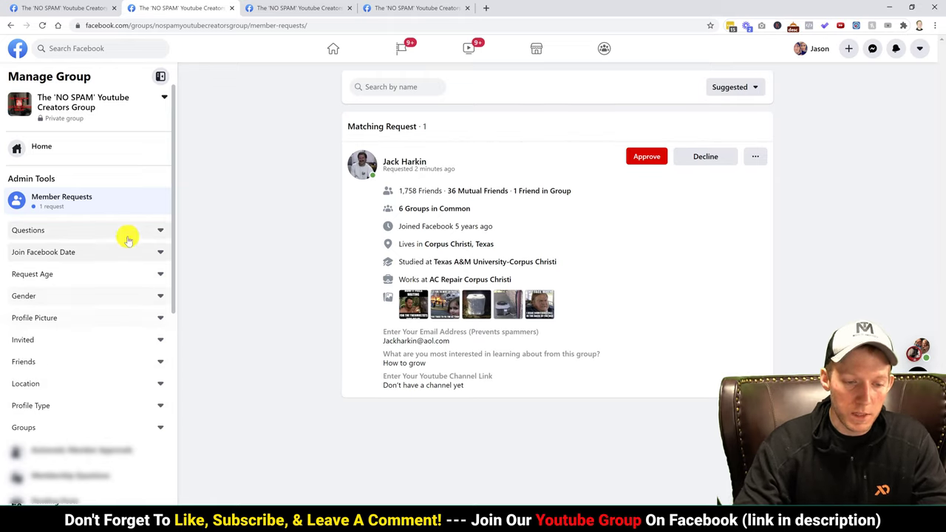
Examine the criteria for automatic member approvals, including Facebook join date and current city, and close them without confirming.
scroll(123, 249, "down", 1)
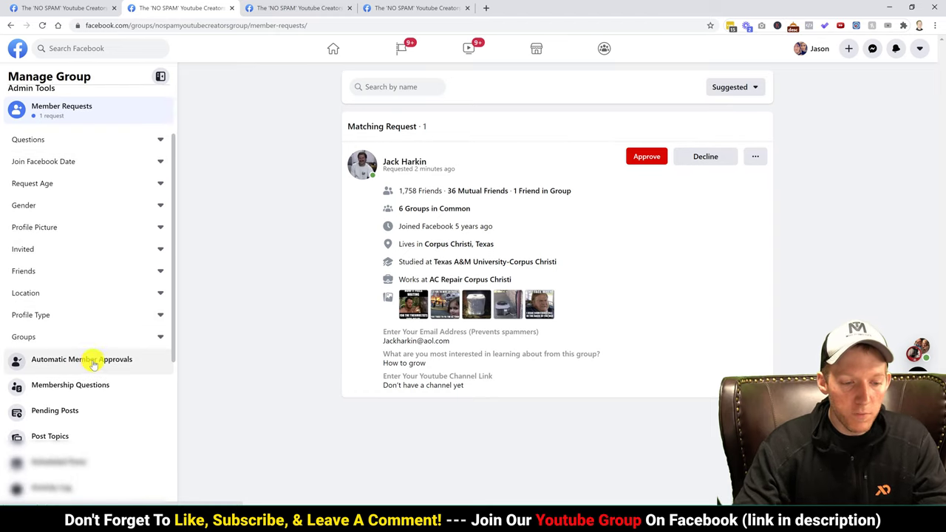
left_click(278, 9)
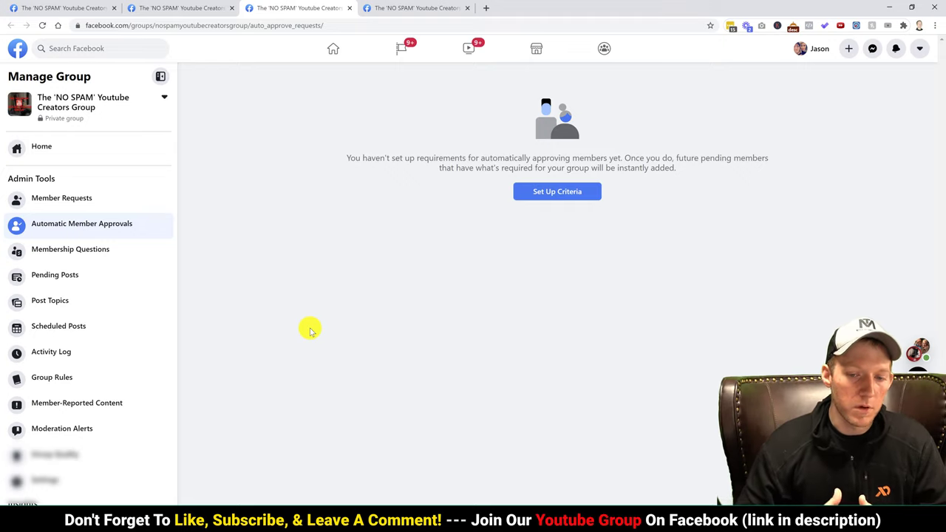
left_click(550, 194)
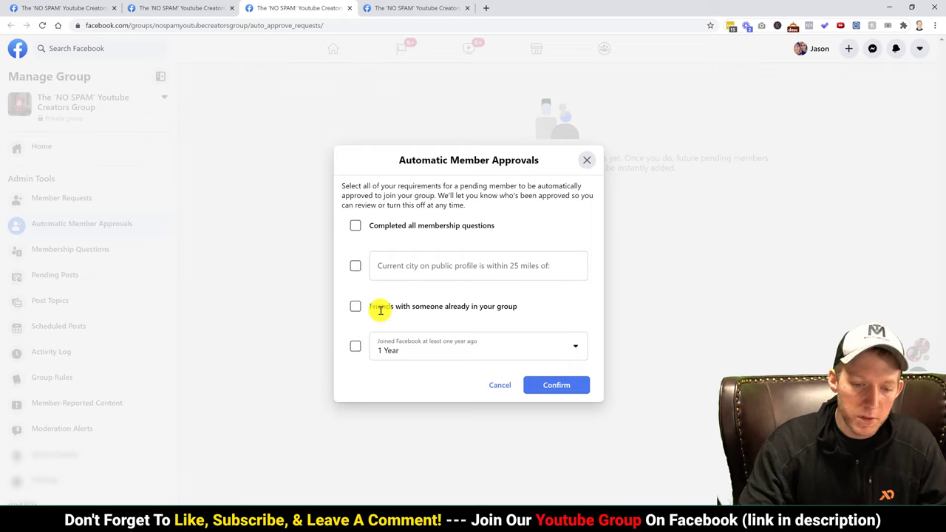
left_click(441, 355)
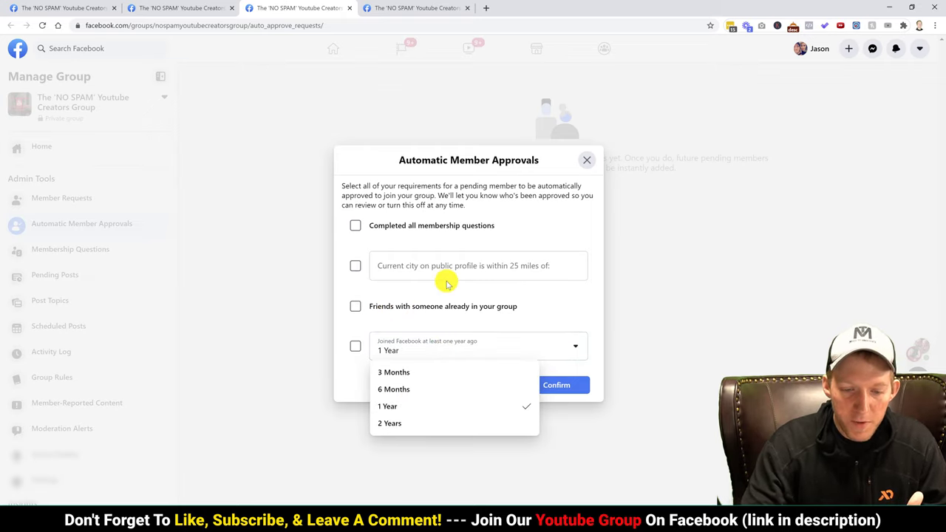
left_click(523, 223)
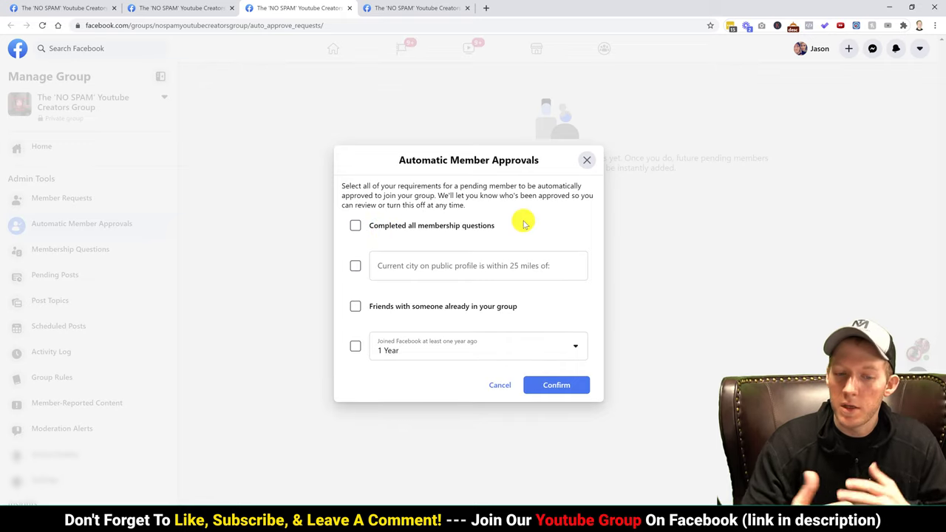
left_click(437, 271)
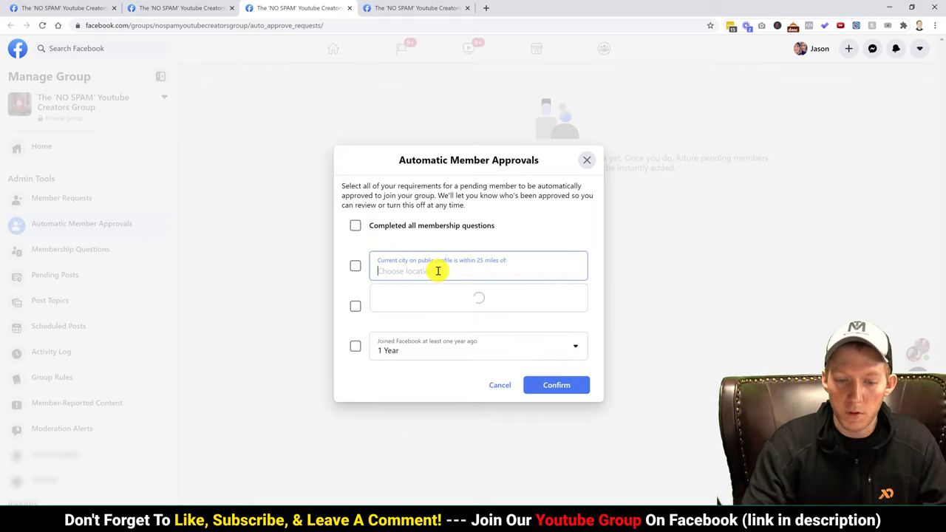
left_click(508, 234)
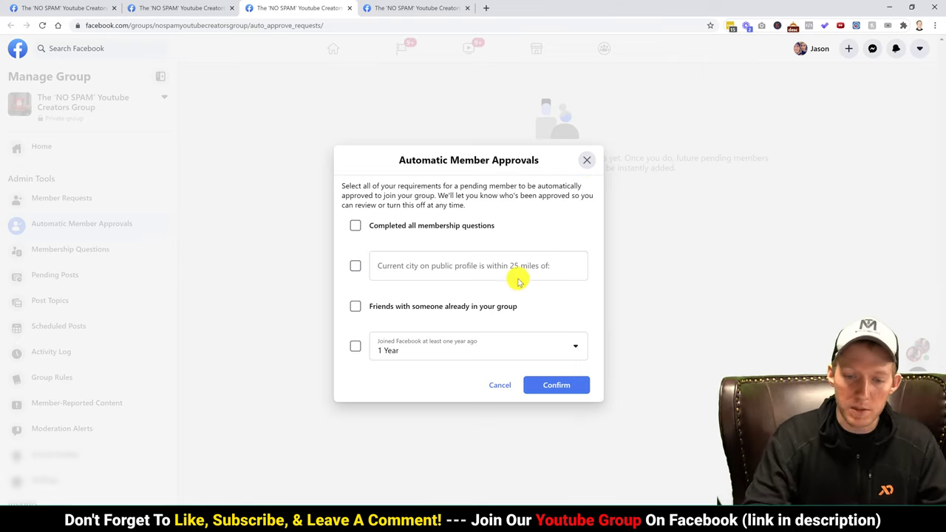
left_click(585, 161)
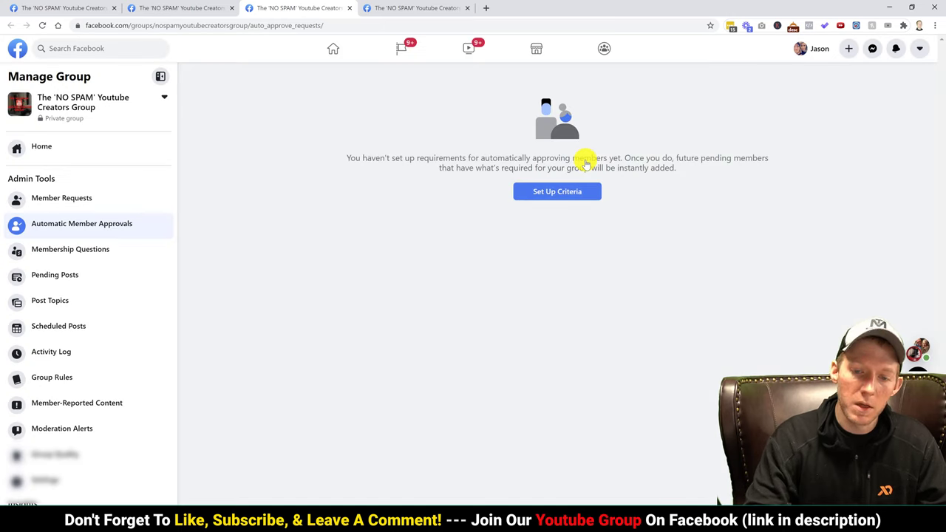
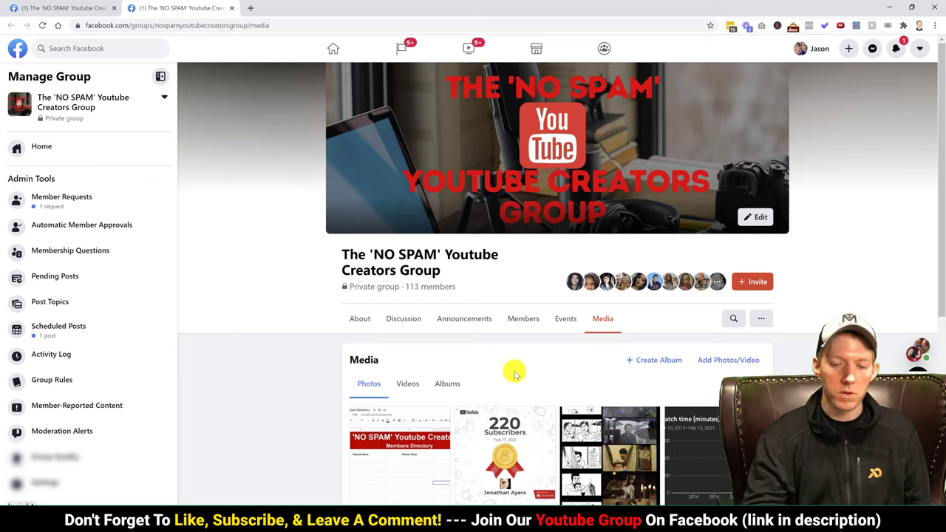
Look through the photos in the group's Media section, and return to the group's Discussion page.
scroll(667, 372, "down", 2)
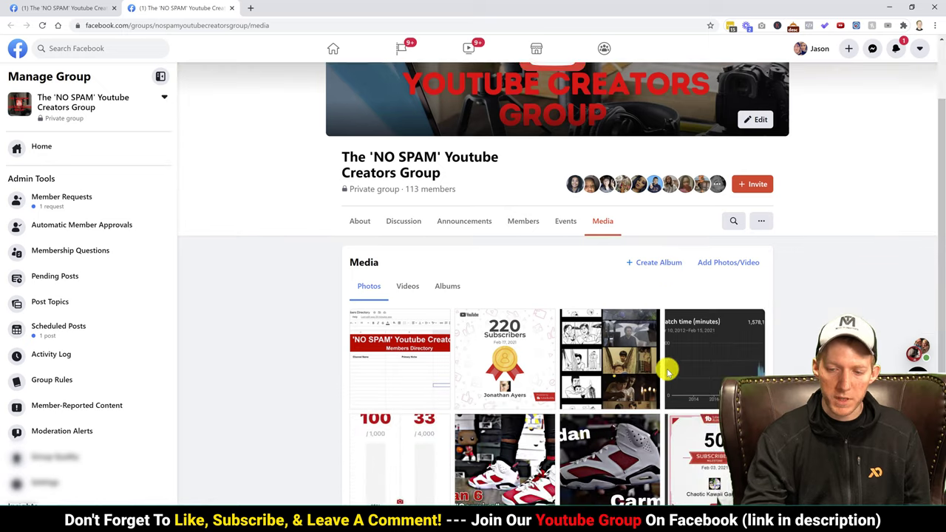
scroll(710, 265, "down", 1)
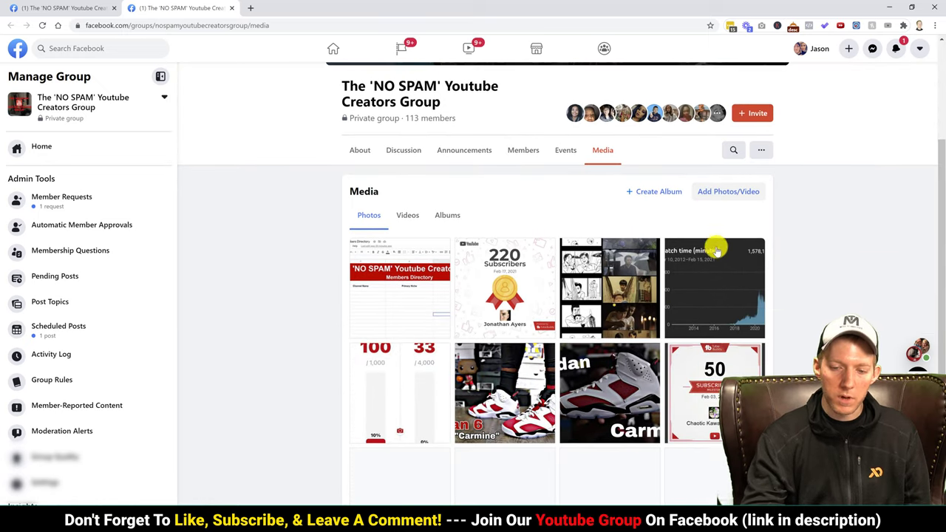
scroll(575, 318, "up", 1)
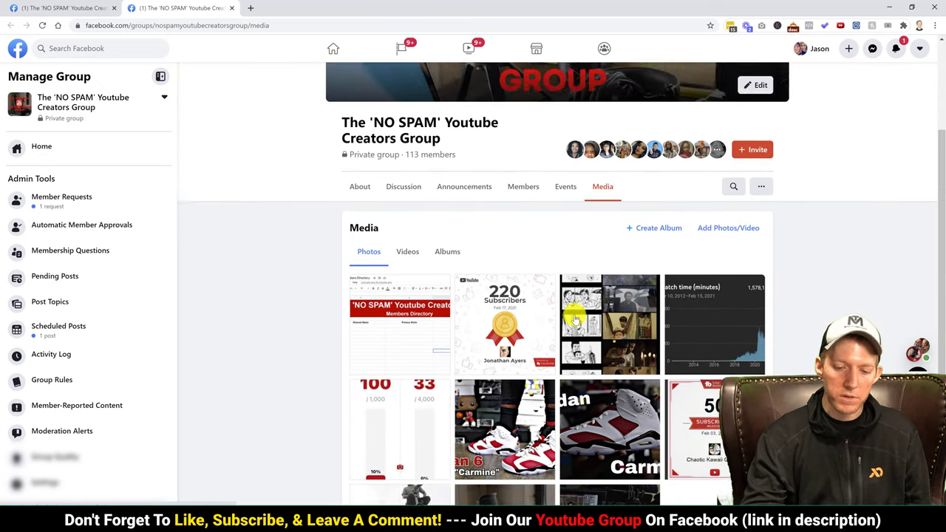
scroll(575, 318, "up", 3)
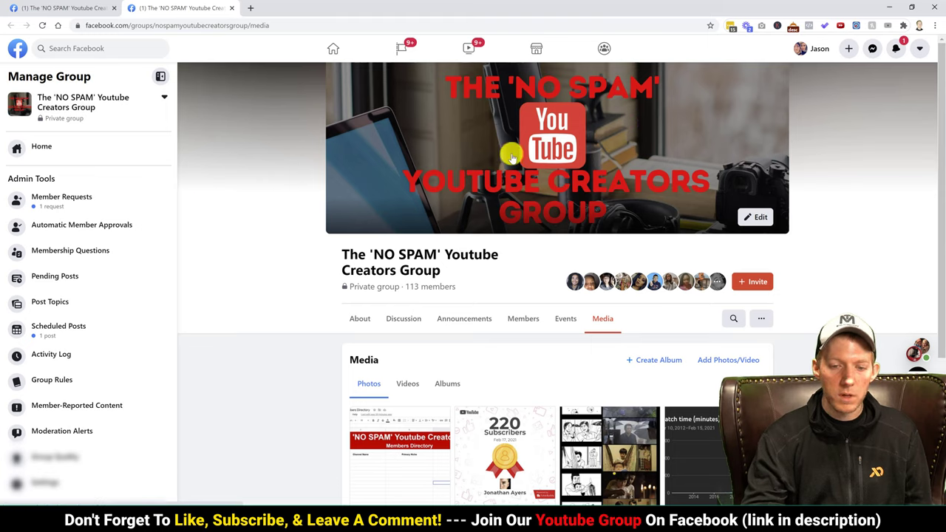
left_click(404, 319)
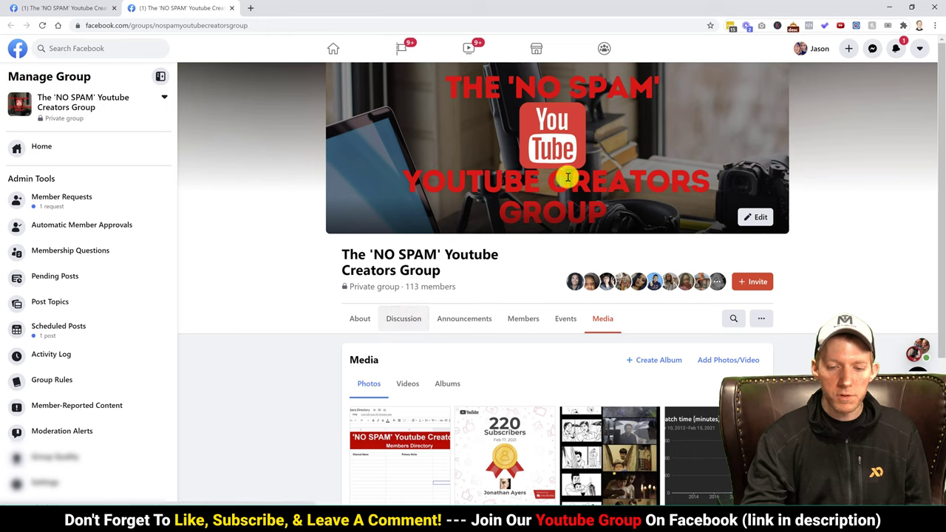